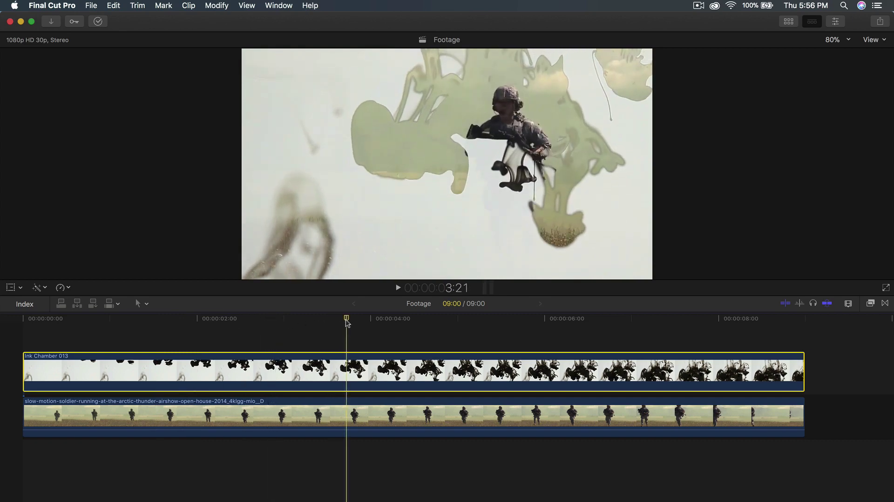
Check the ink-reveal composite at 2:13 and 4:06, then step back one frame to 4:05
click(235, 416)
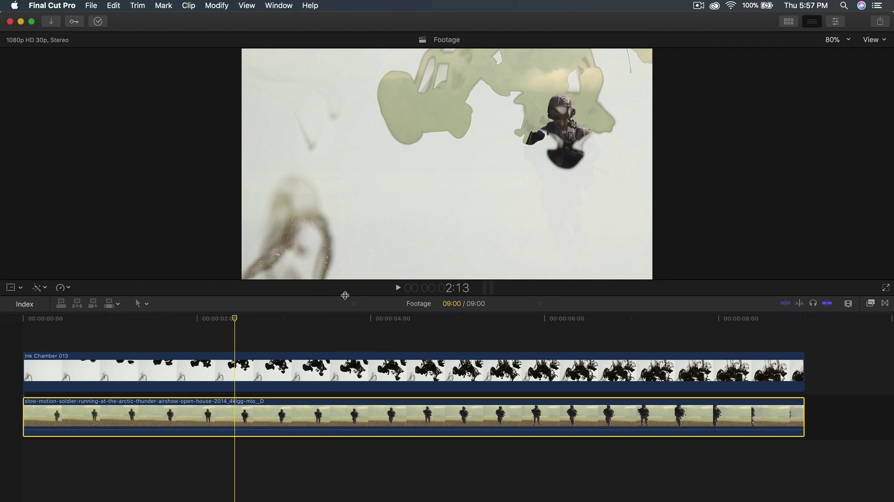
click(389, 319)
drag(388, 319, 386, 319)
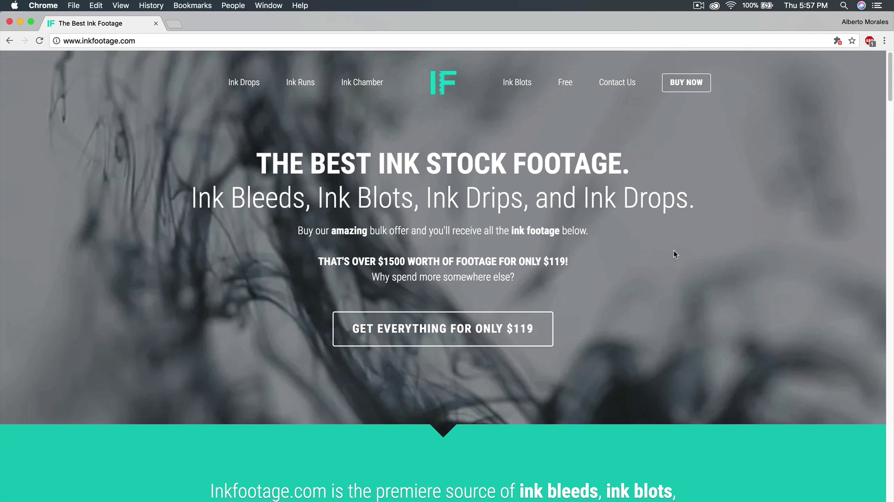
Scroll the inkfootage.com home page down to the $59 Ink Drops V1 Footage package
scroll(673, 250, down, 3)
scroll(144, 122, up, 3)
scroll(543, 213, down, 2)
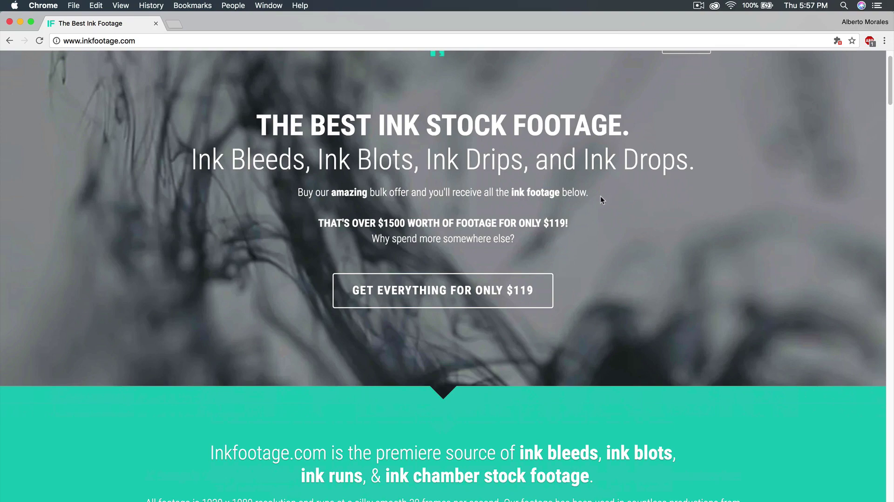
scroll(613, 208, down, 6)
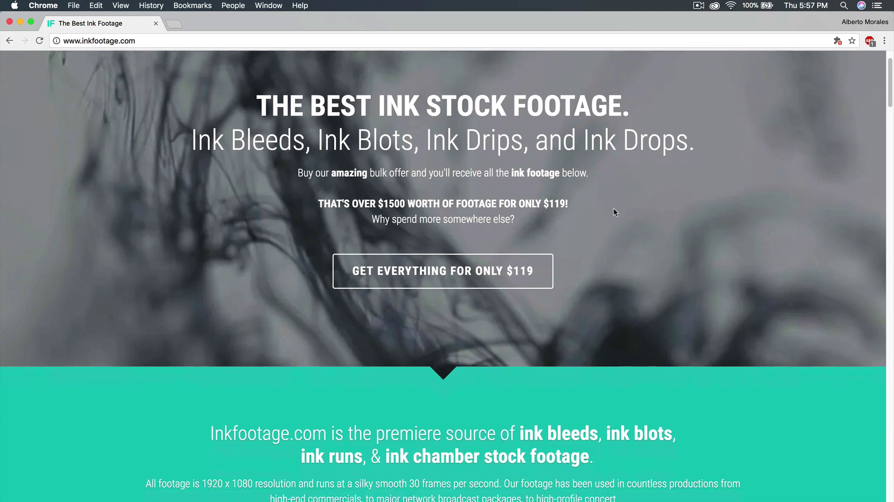
scroll(710, 254, down, 4)
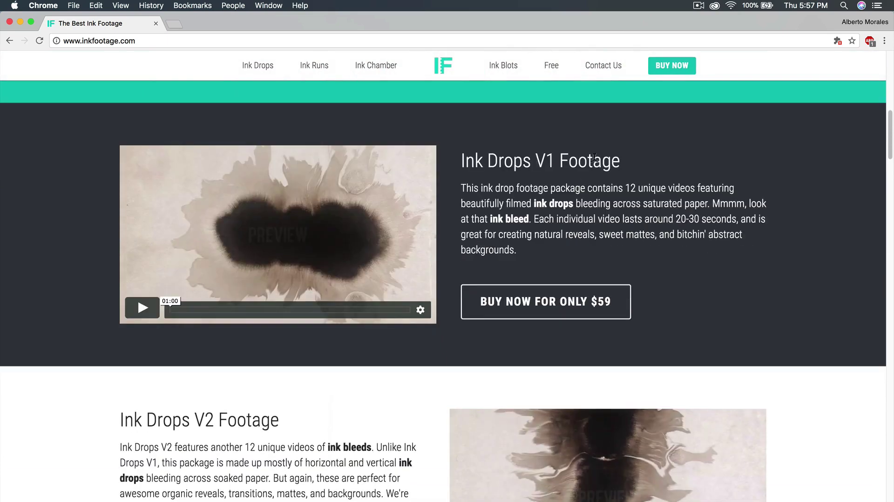
Watch part of the Ink Drops V1 preview, then scroll down to the Ink Chamber V1 Video section
click(142, 308)
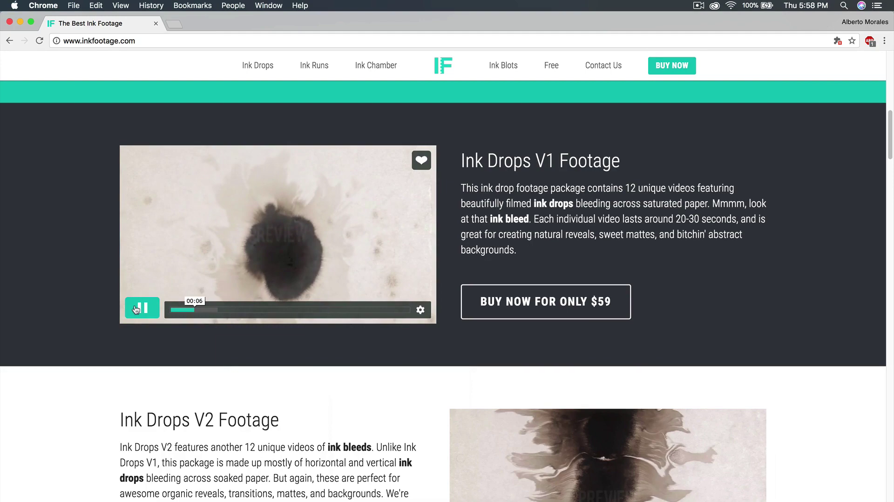
click(135, 309)
scroll(132, 311, down, 5)
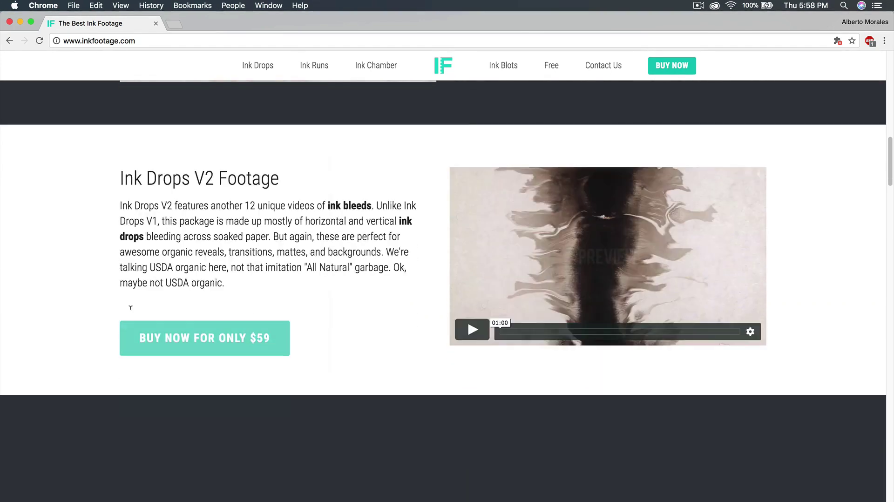
scroll(130, 310, down, 7)
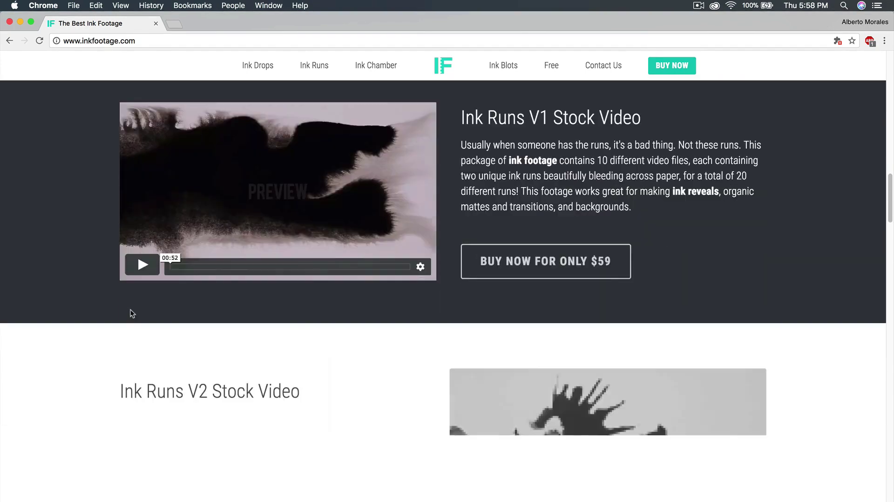
scroll(711, 210, up, 1)
scroll(711, 211, down, 3)
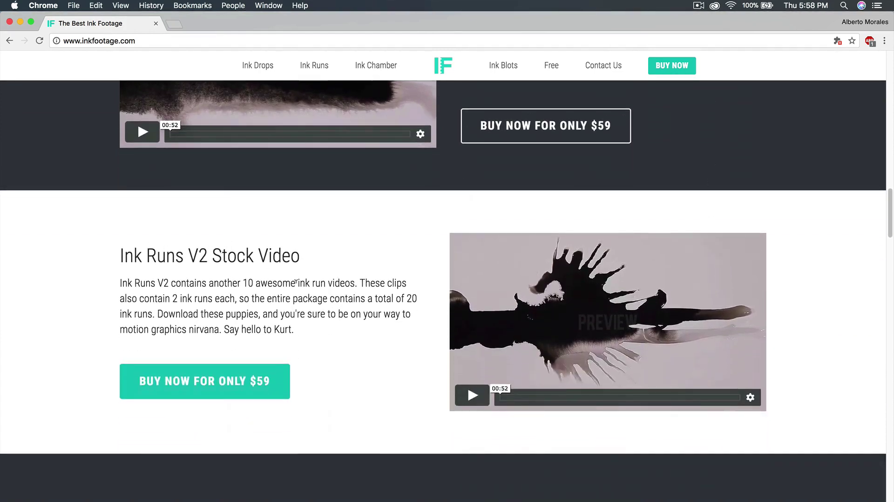
scroll(315, 300, down, 5)
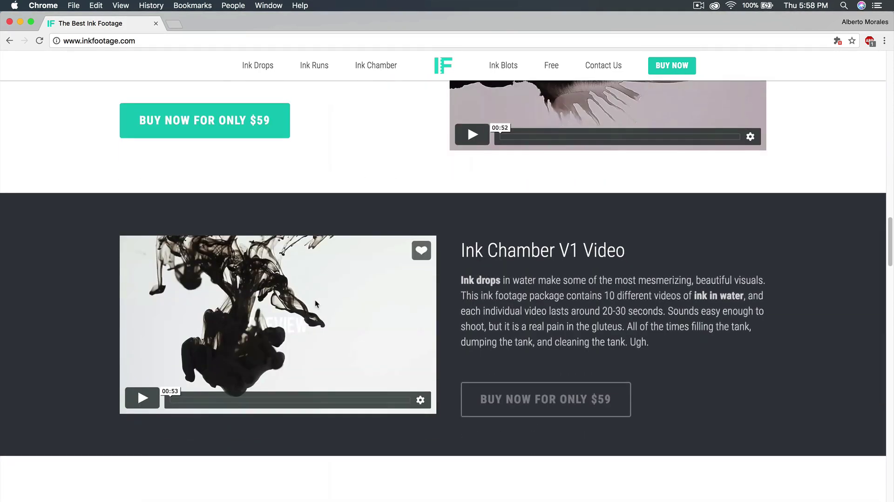
scroll(314, 300, down, 2)
scroll(626, 251, down, 2)
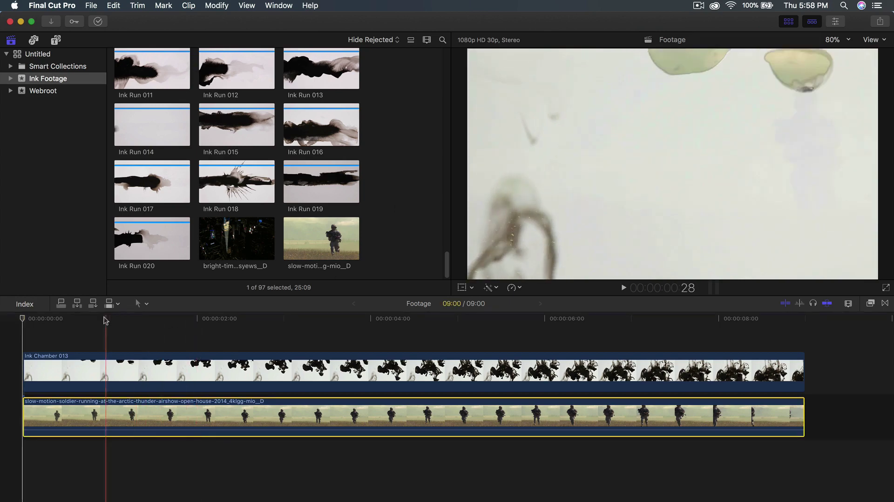
Play the composite from about 2:15 to 4:26, select Ink Chamber 013, and park at 4:11
click(246, 319)
key(space)
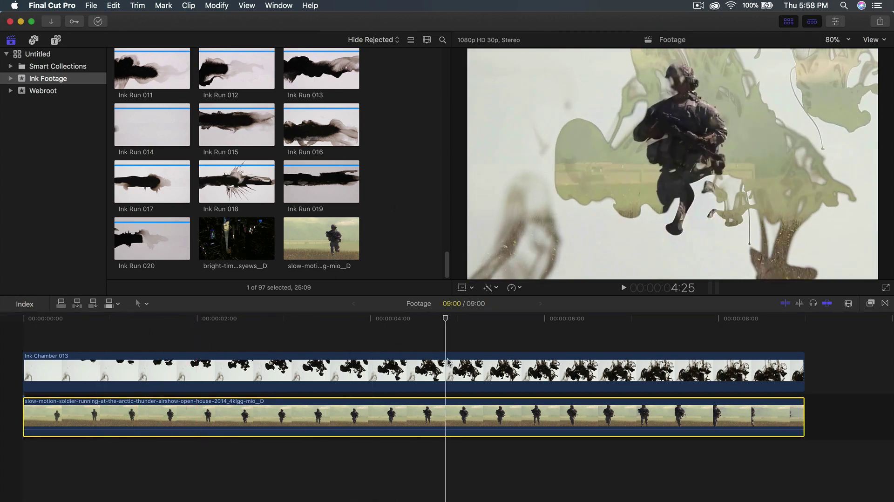
key(space)
click(382, 357)
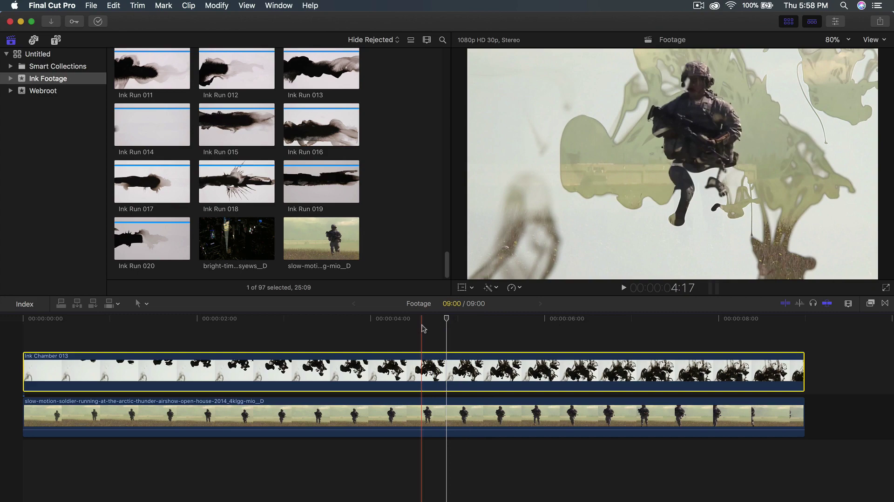
click(405, 319)
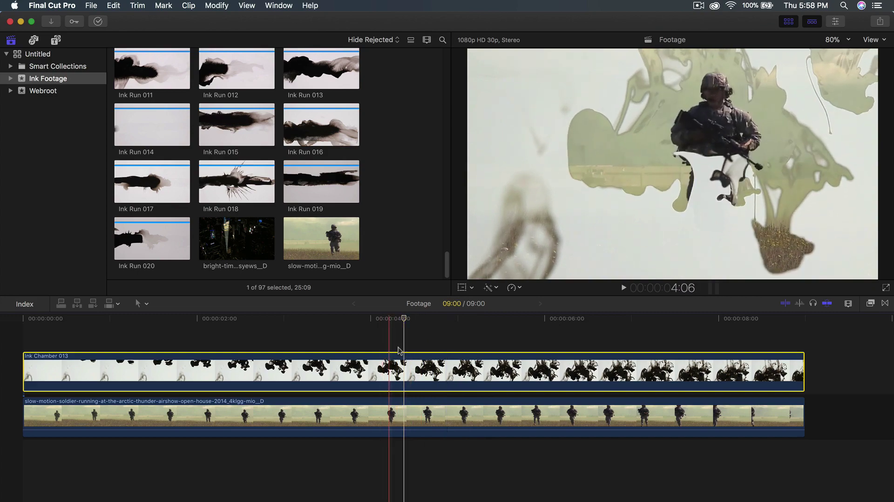
Play Ink Blot 026 in the viewer, then select Ink Chamber 013 and the Ink Blot 027 clip
scroll(390, 196, up, 15)
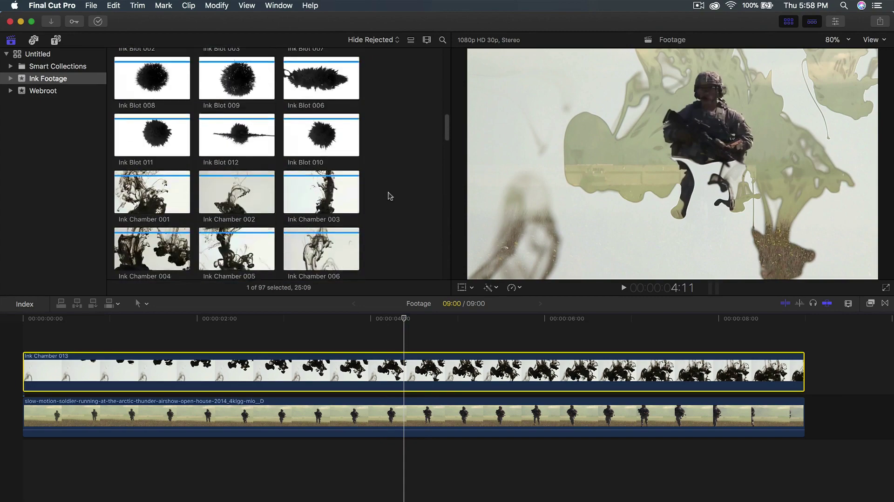
scroll(391, 195, up, 5)
scroll(390, 196, down, 4)
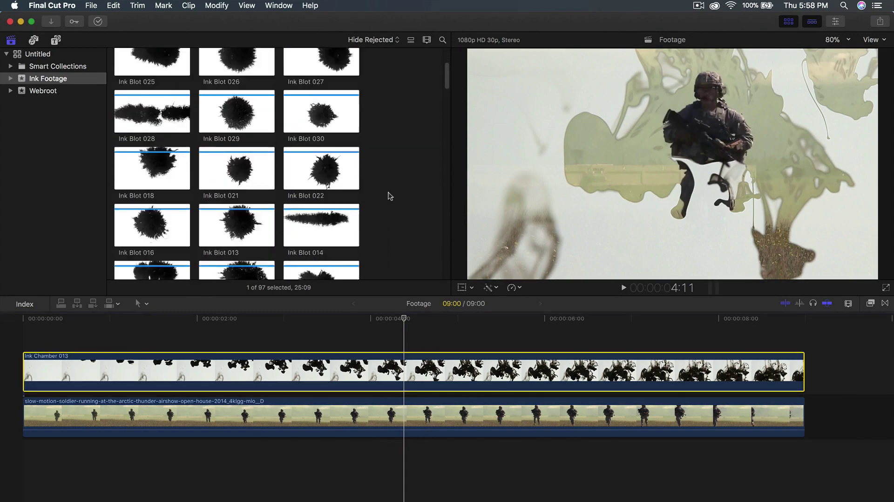
scroll(390, 195, up, 1)
click(200, 99)
key(space)
key(space)
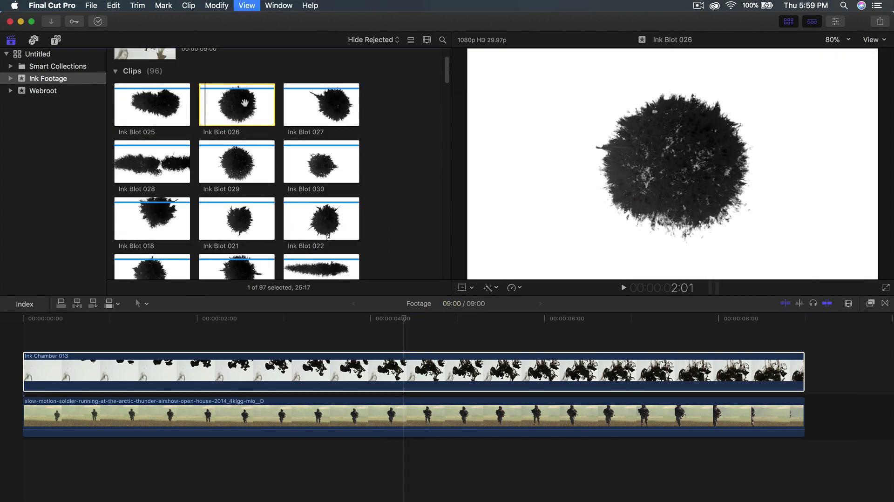
click(303, 378)
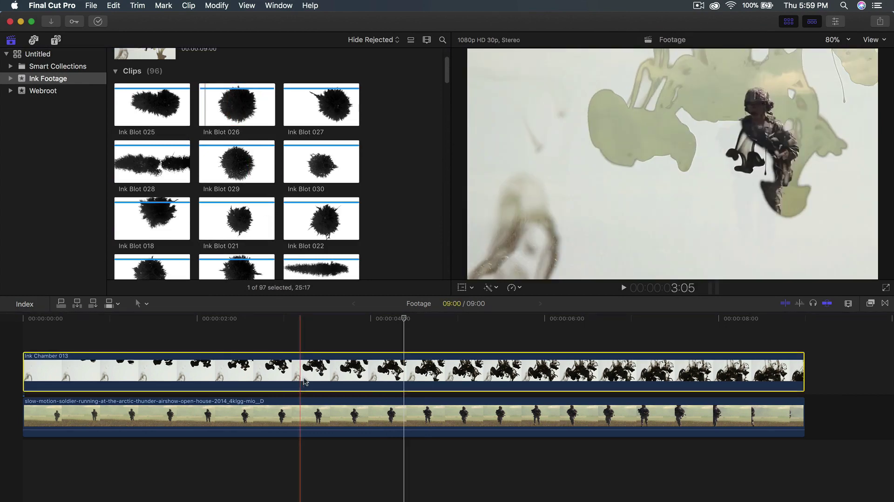
click(298, 110)
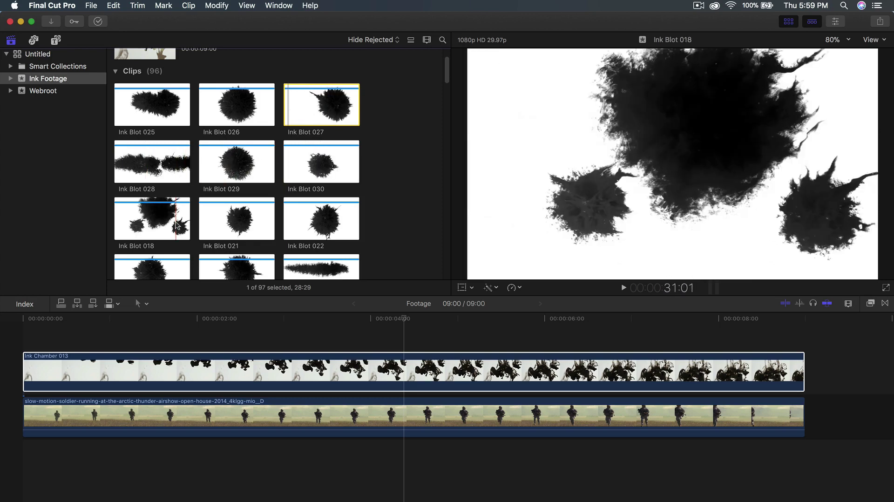
Play Ink Blot 018 in the viewer, then load Ink Chamber 001 further down the browser
scroll(177, 226, down, 2)
click(140, 173)
key(space)
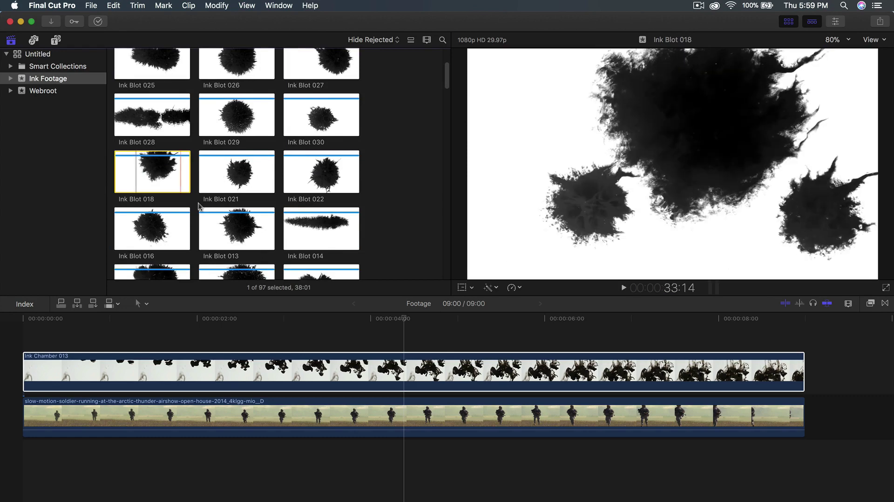
scroll(198, 203, down, 5)
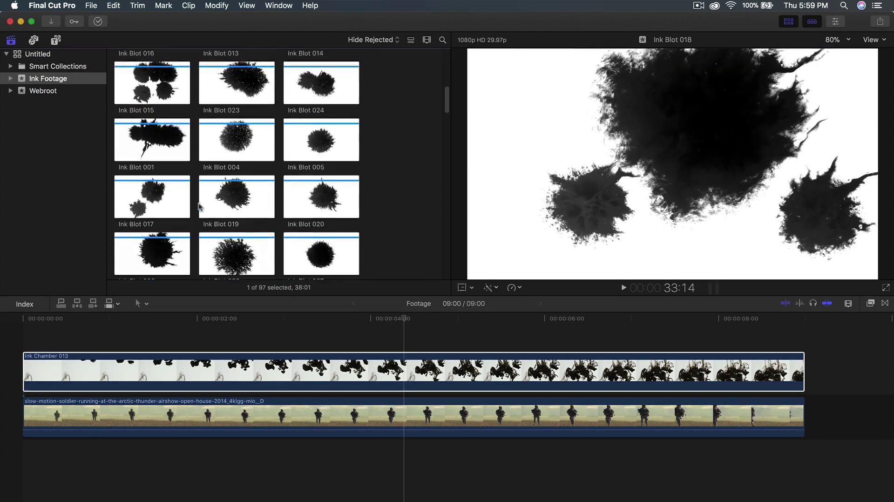
scroll(199, 203, down, 10)
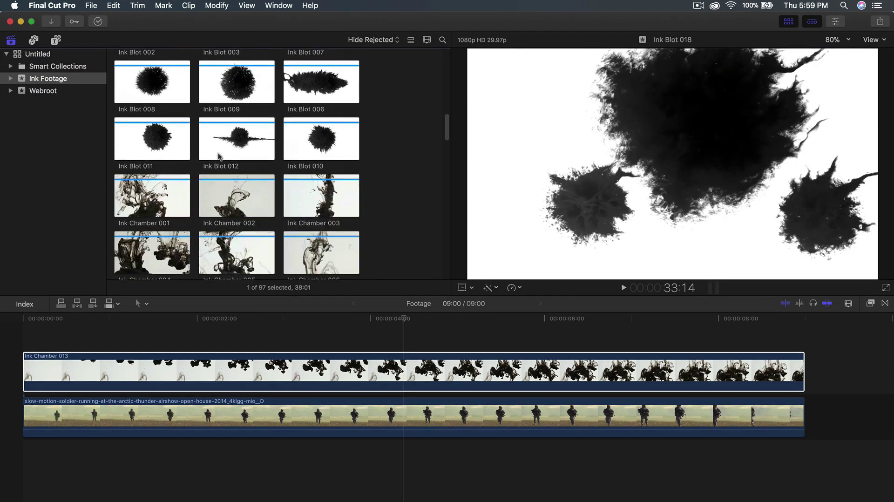
scroll(218, 156, down, 3)
click(162, 124)
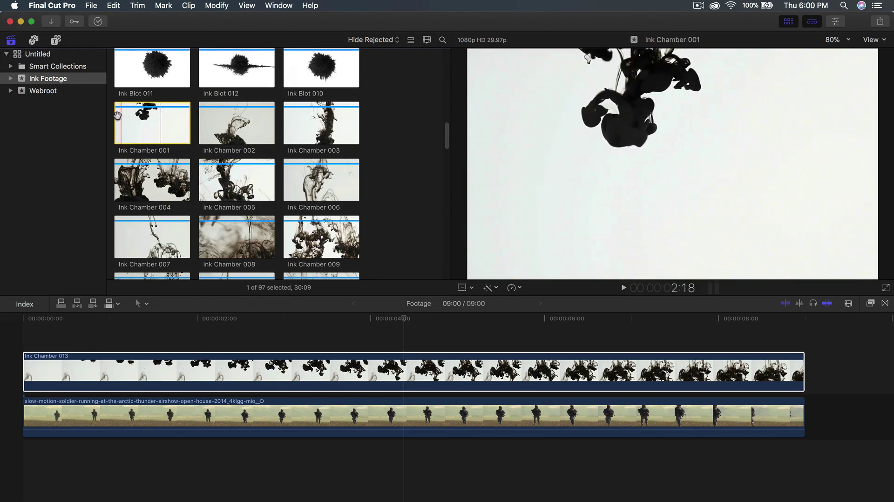
Play and stop previews of Ink Chamber 001 and Ink Chamber 002 in the viewer
key(space)
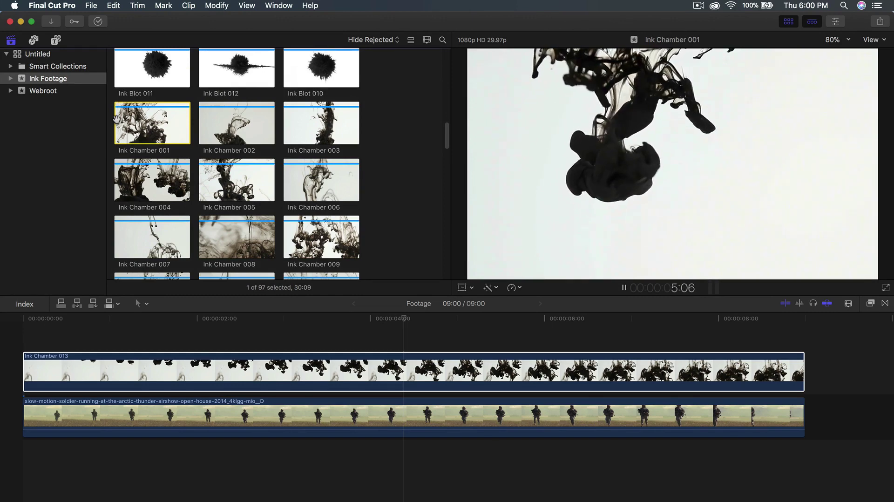
key(space)
click(220, 118)
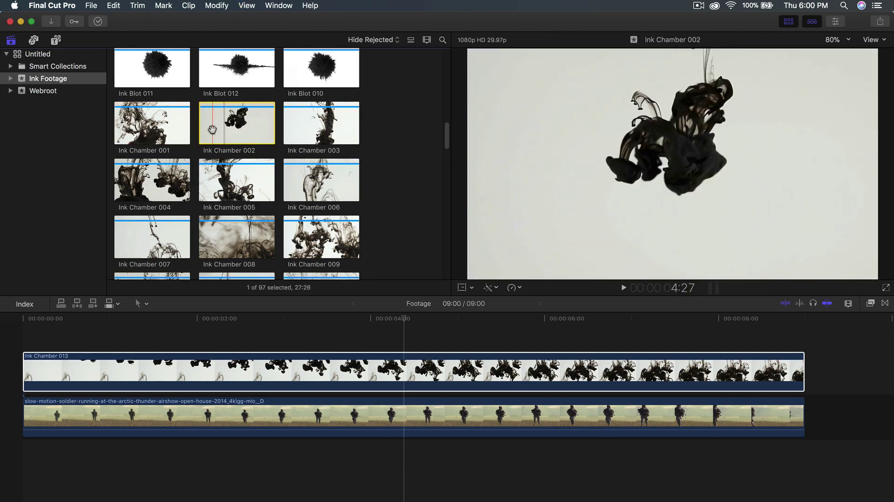
key(space)
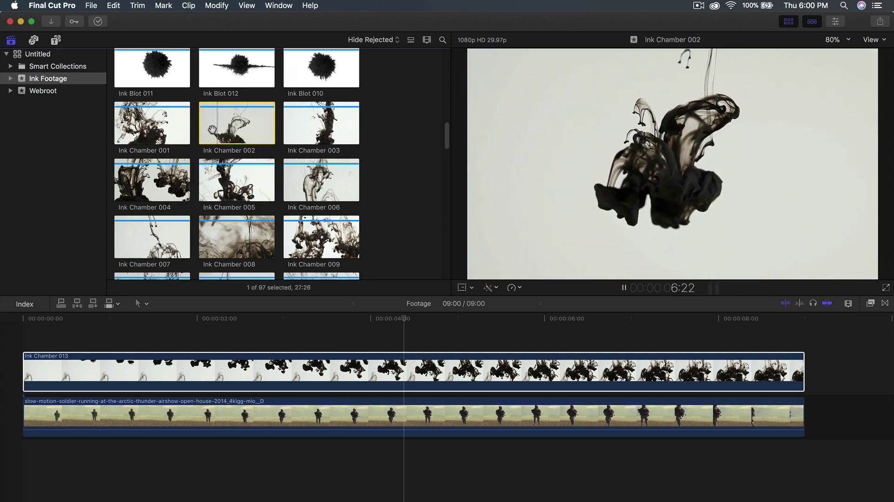
key(space)
Preview the Ink Chamber 009 and Ink Chamber 007 clips from the Ink Footage event
scroll(308, 193, down, 5)
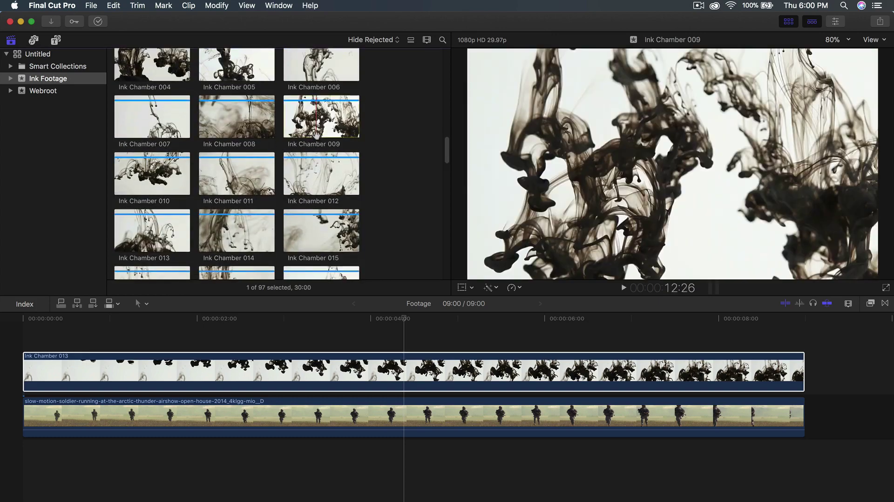
click(296, 127)
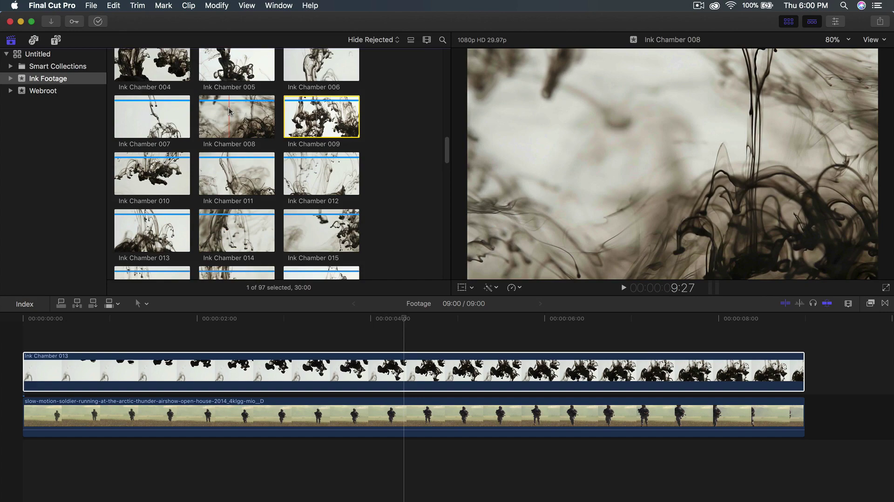
click(140, 116)
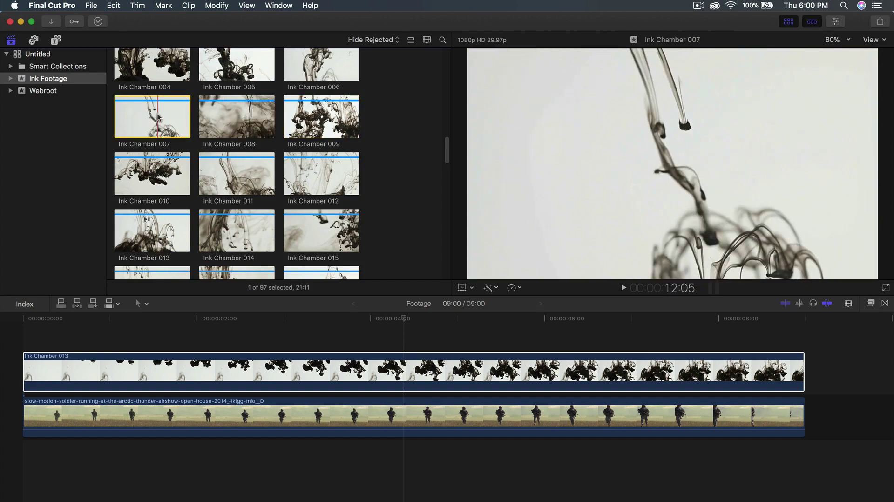
scroll(140, 116, down, 10)
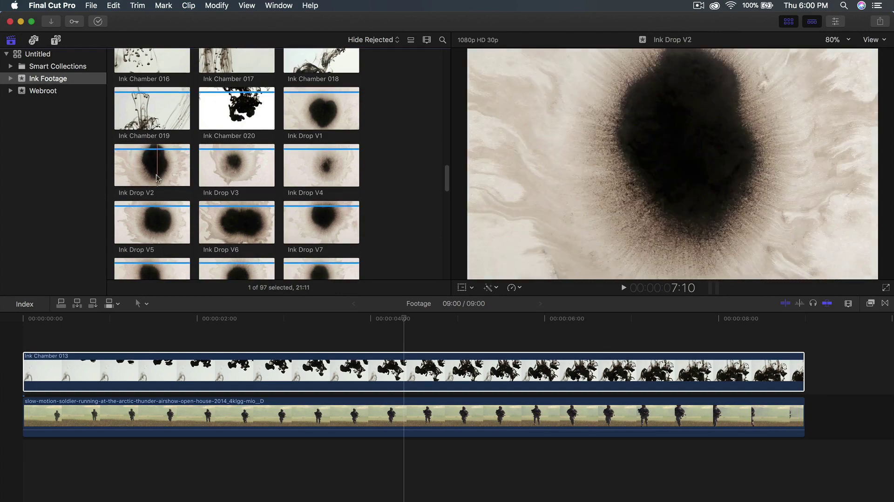
Play previews of the Ink Drop V2 and Ink Run 003 clips in the viewer
click(140, 164)
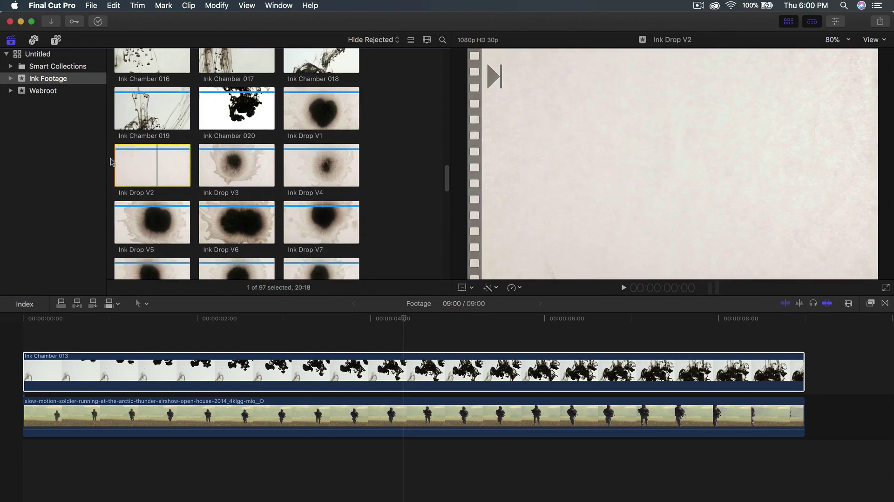
key(space)
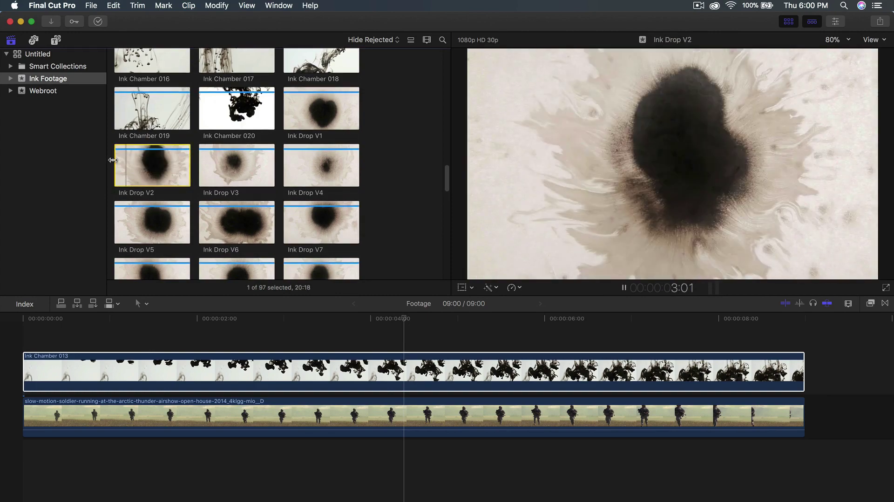
key(space)
scroll(244, 191, down, 12)
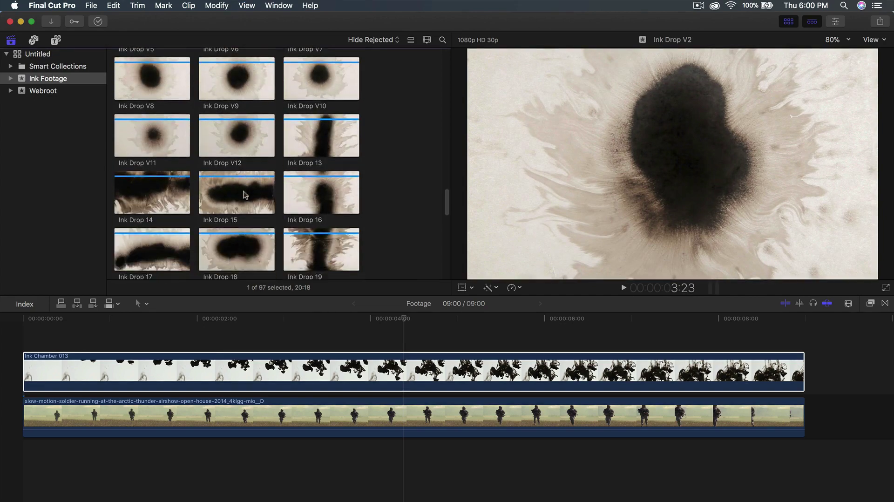
scroll(244, 194, down, 6)
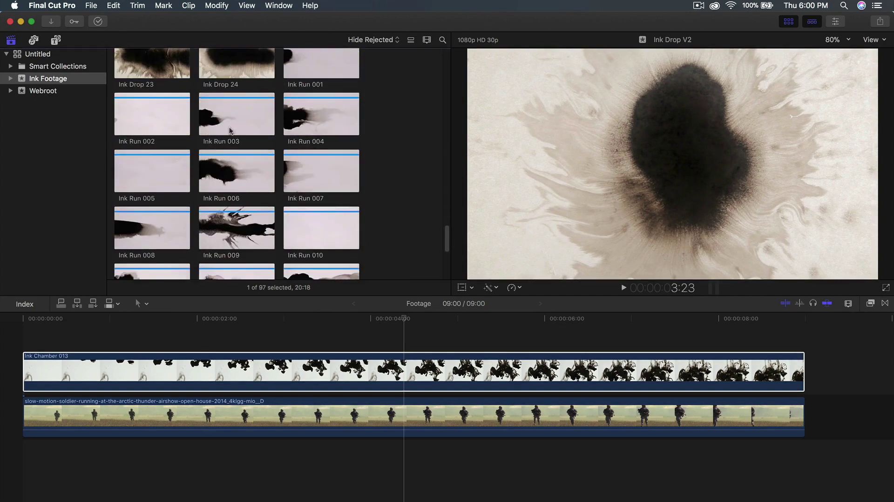
click(230, 131)
key(space)
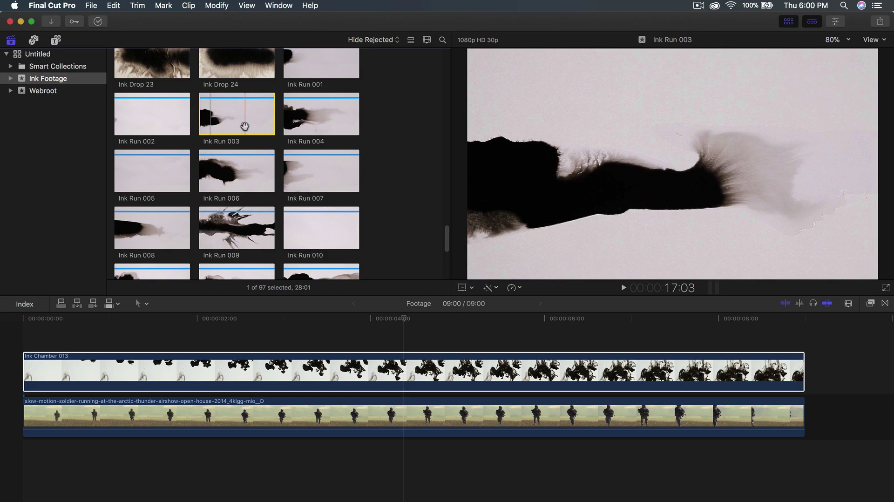
Delete the Ink Chamber 013 clip from the timeline, leaving the soldier footage alone
scroll(244, 139, up, 3)
click(267, 358)
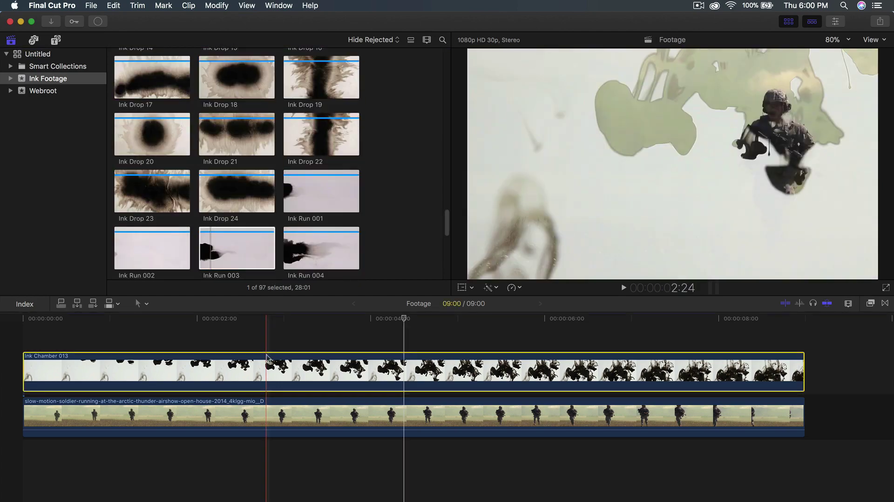
key(Delete)
Connect Ink Chamber 013 from the library above the soldier clip on the timeline
scroll(387, 126, up, 10)
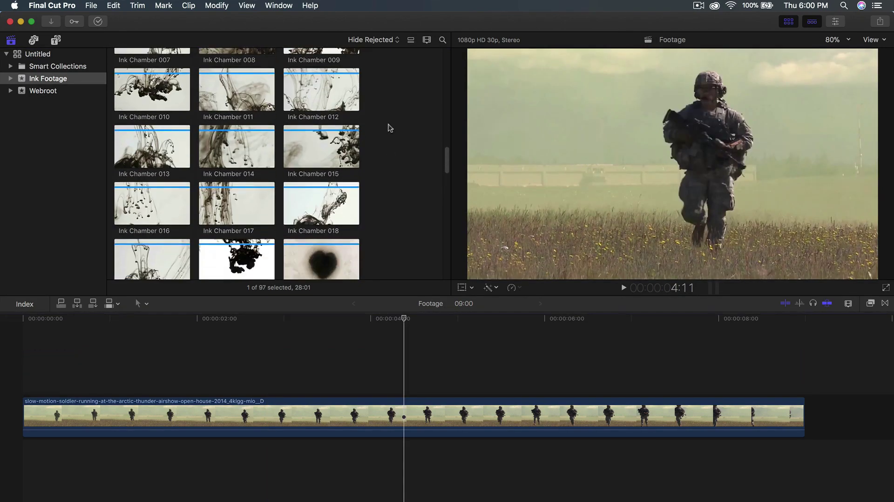
scroll(285, 213, down, 2)
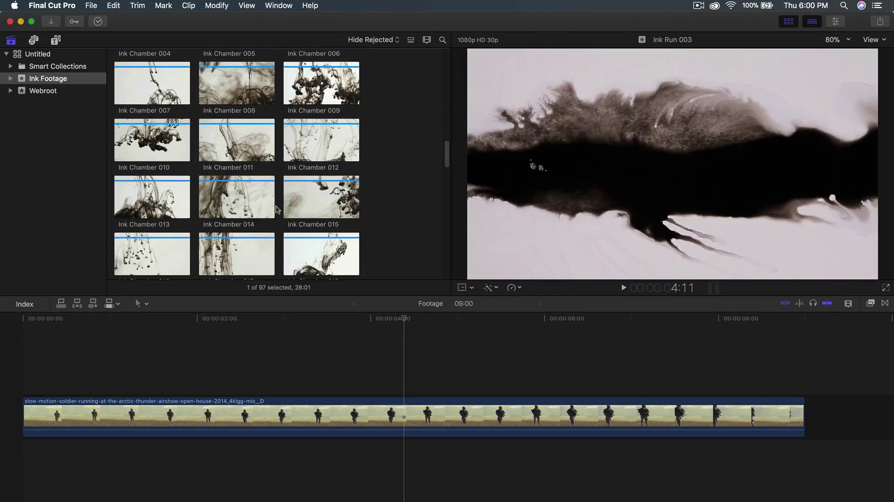
click(170, 188)
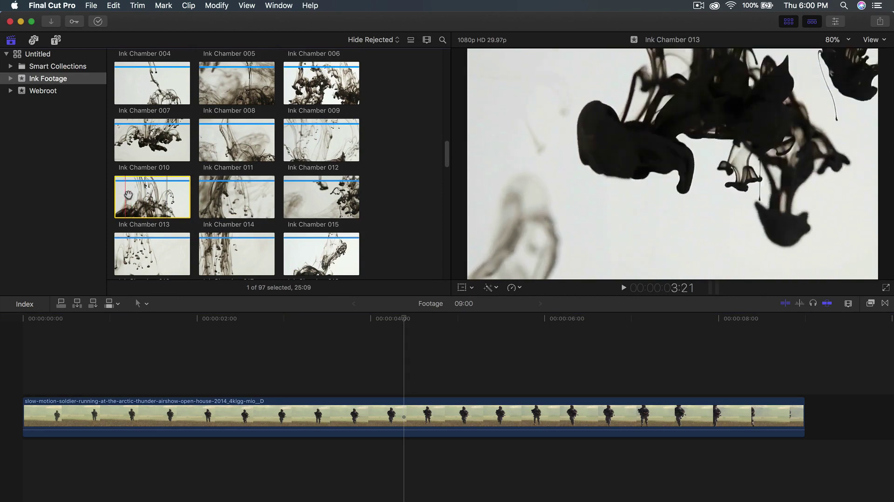
drag(48, 323, 51, 368)
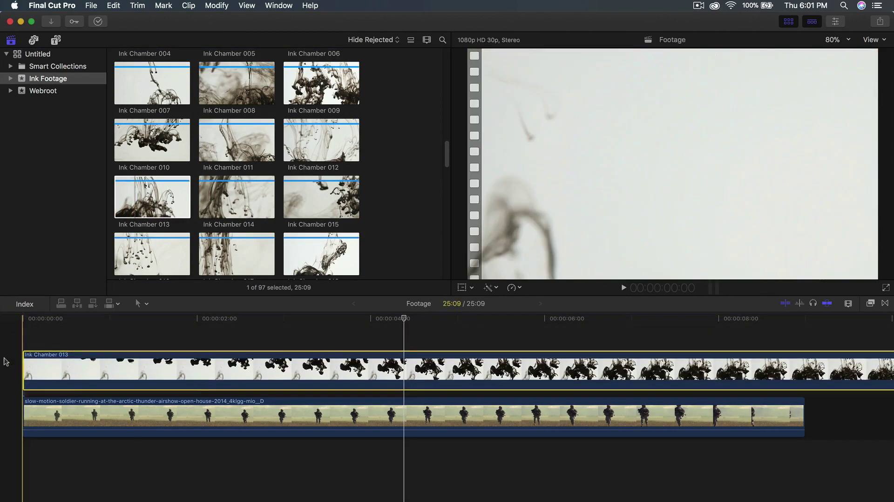
Toggle Ink Chamber 013 off and back on with V to compare against the soldier footage
click(96, 413)
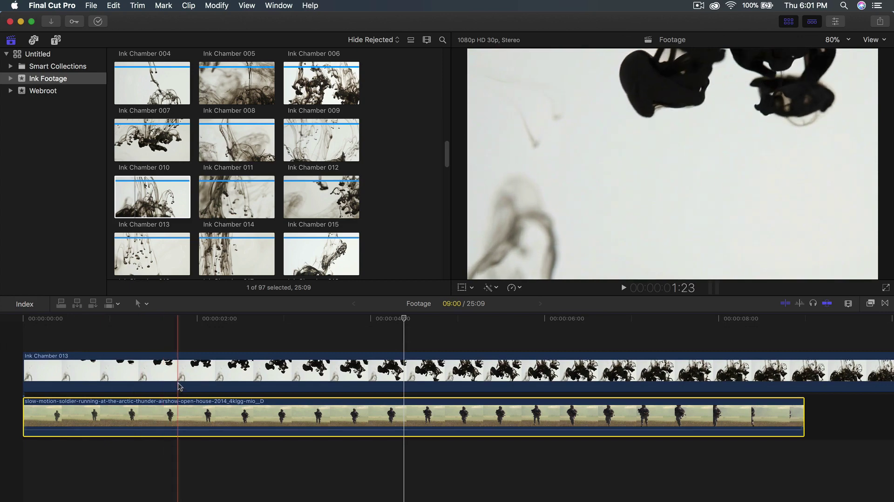
click(80, 380)
key(v)
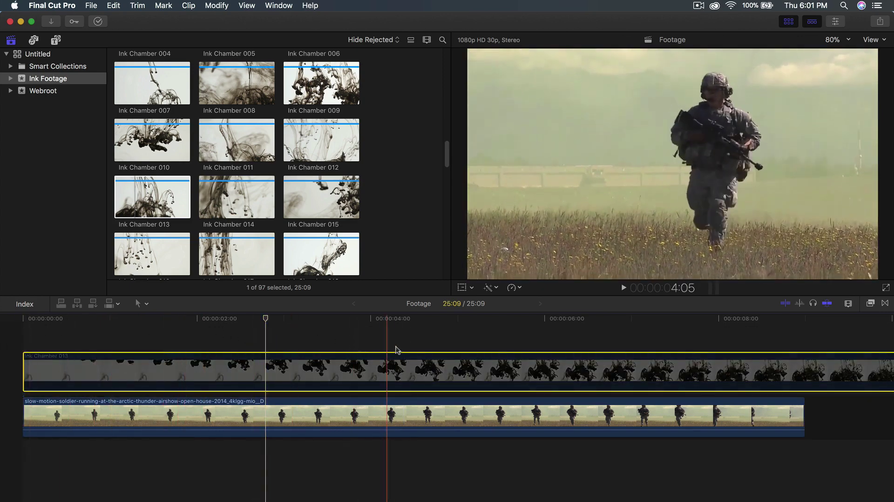
key(v)
scroll(323, 354, right, 2)
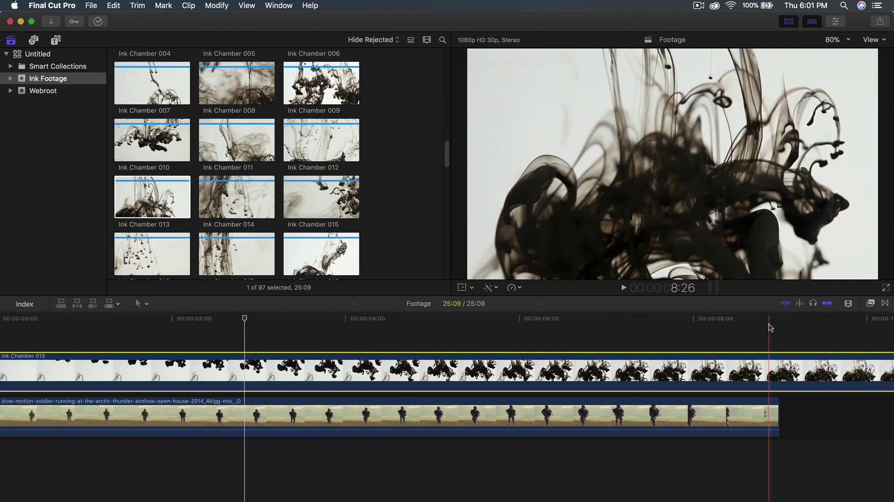
Drag the Luma Keyer from the Keying effects onto the Ink Chamber 013 clip
click(869, 303)
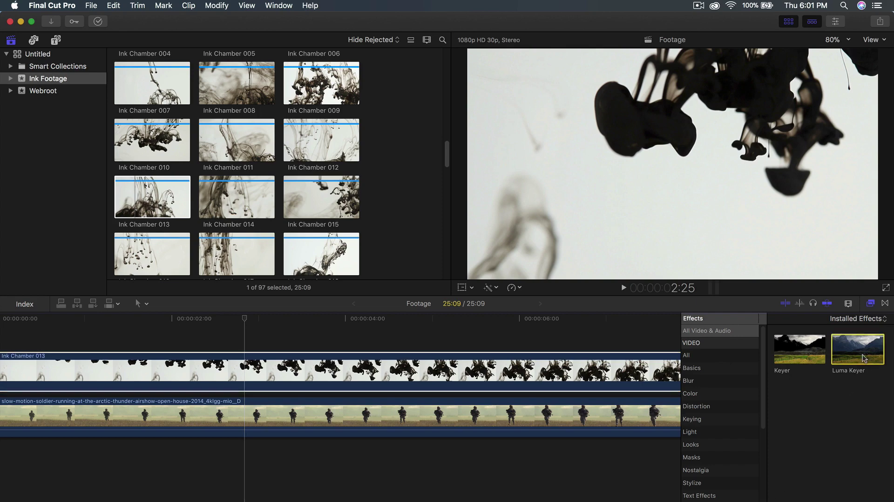
drag(862, 354, 410, 367)
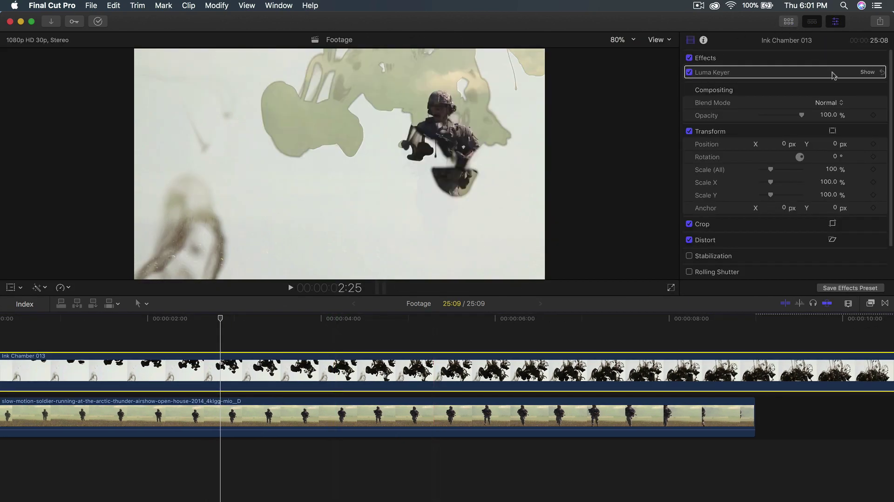
Adjust the Luma Keyer's white and black level handles on Ink Chamber 013's luma graph
click(867, 73)
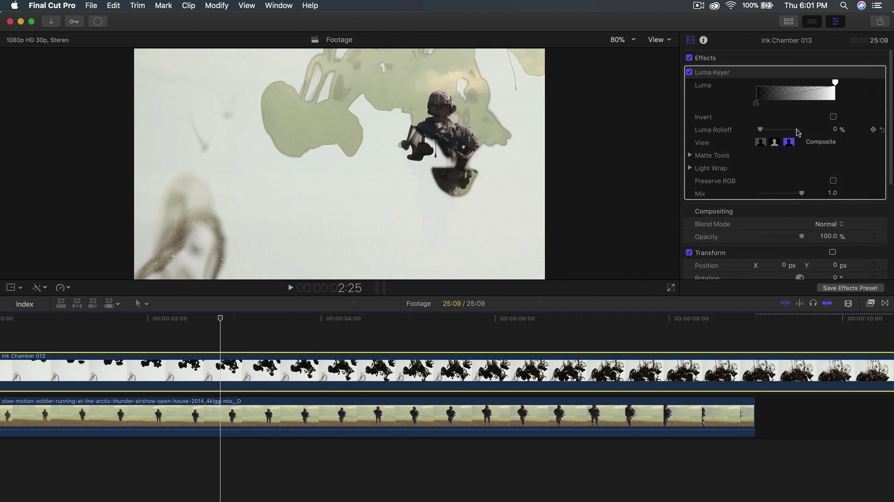
scroll(787, 128, down, 1)
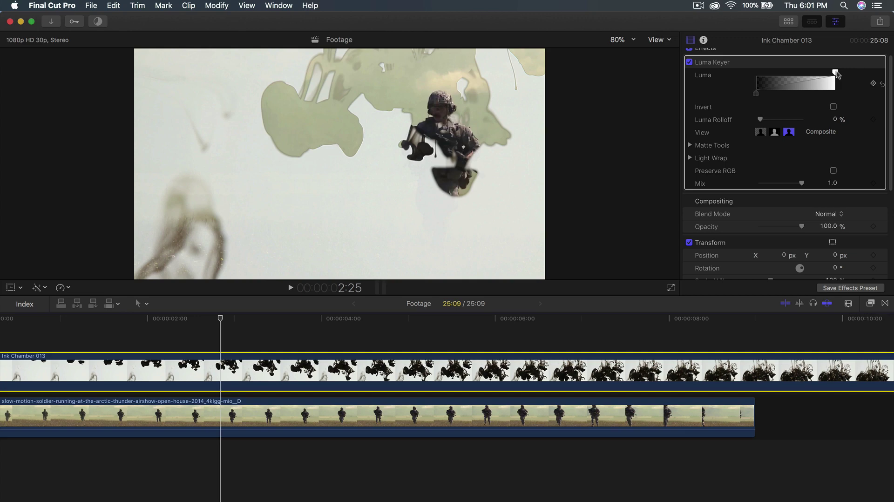
drag(836, 75, 871, 74)
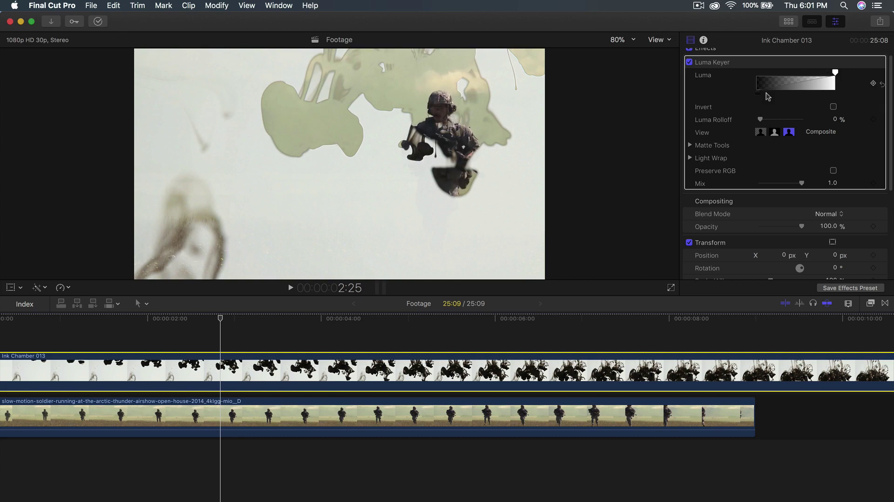
drag(789, 92, 734, 93)
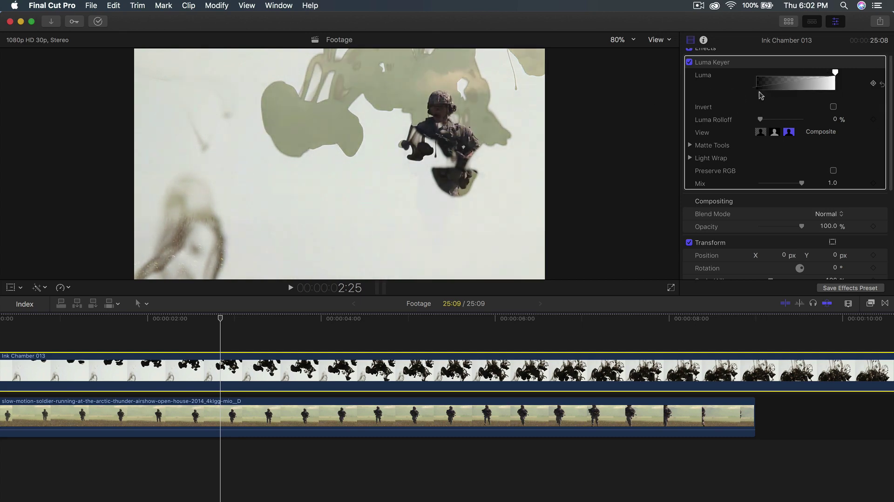
click(882, 84)
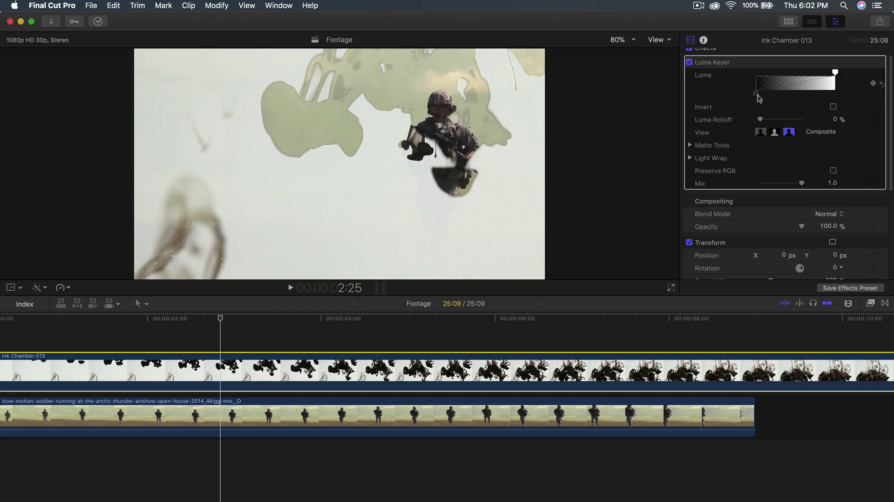
drag(763, 96, 794, 96)
scroll(214, 335, left, 3)
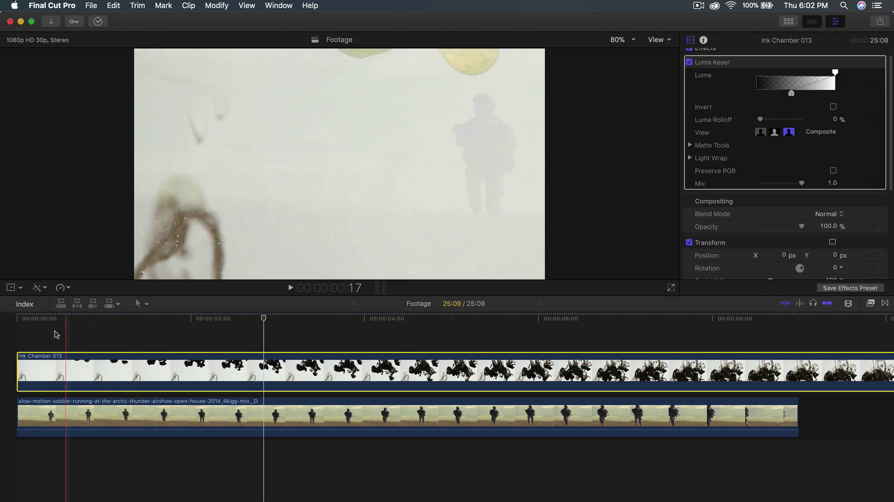
Review playback, pull the luma black point fully left, and inspect the Matte view
key(space)
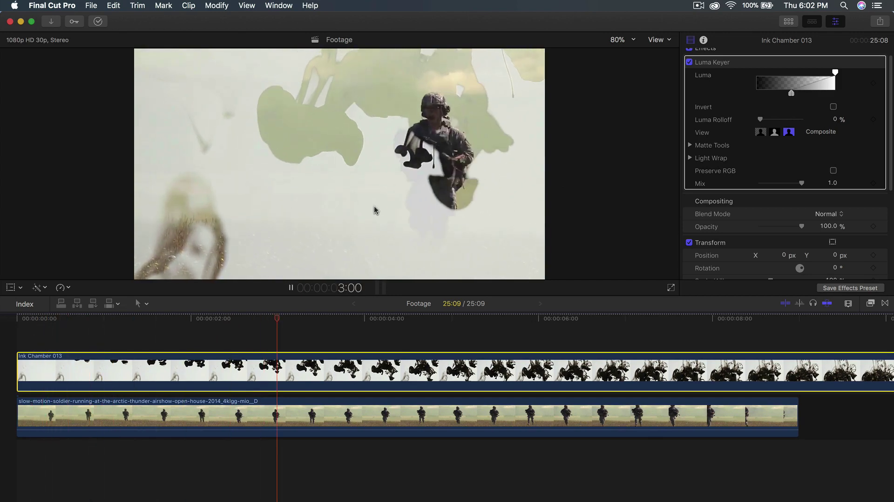
key(space)
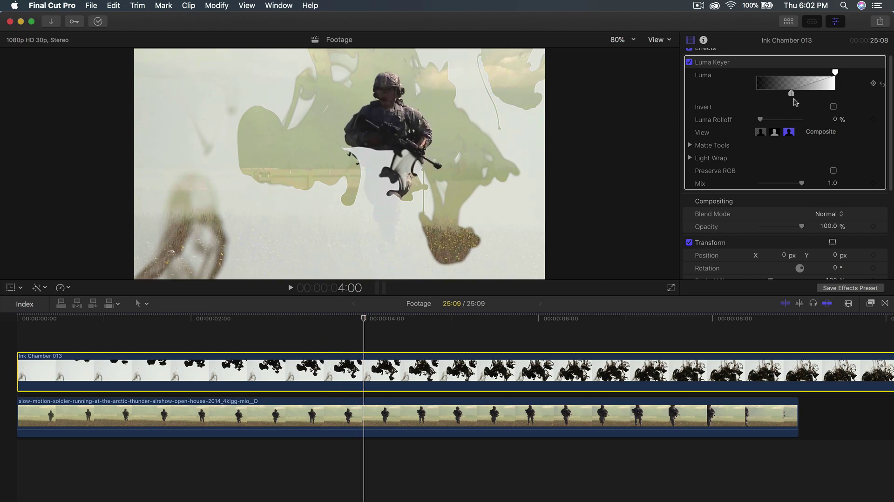
drag(792, 93, 752, 92)
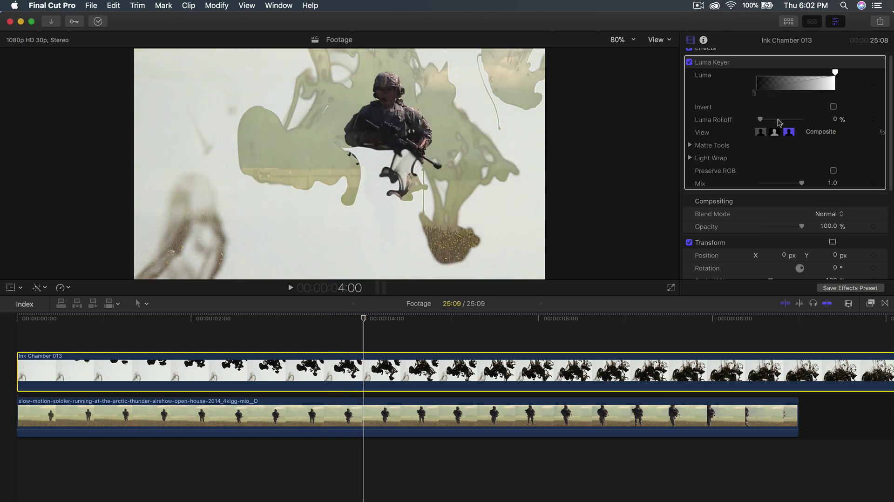
click(833, 106)
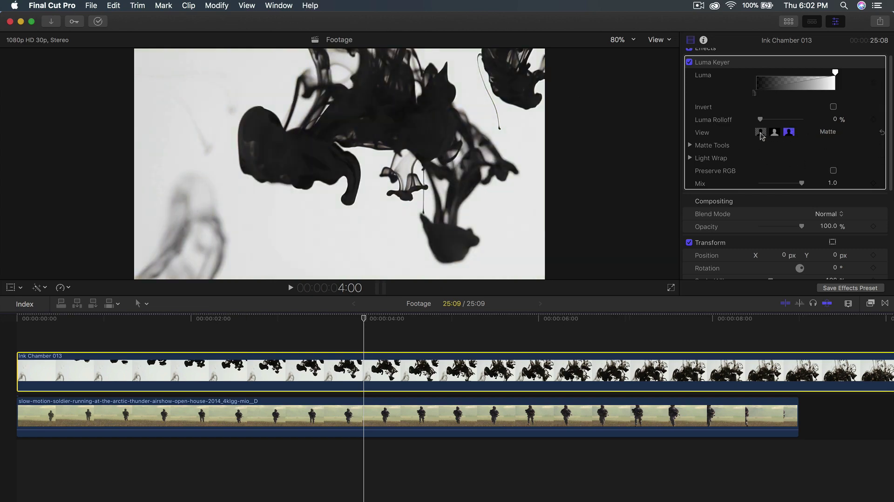
scroll(730, 137, down, 1)
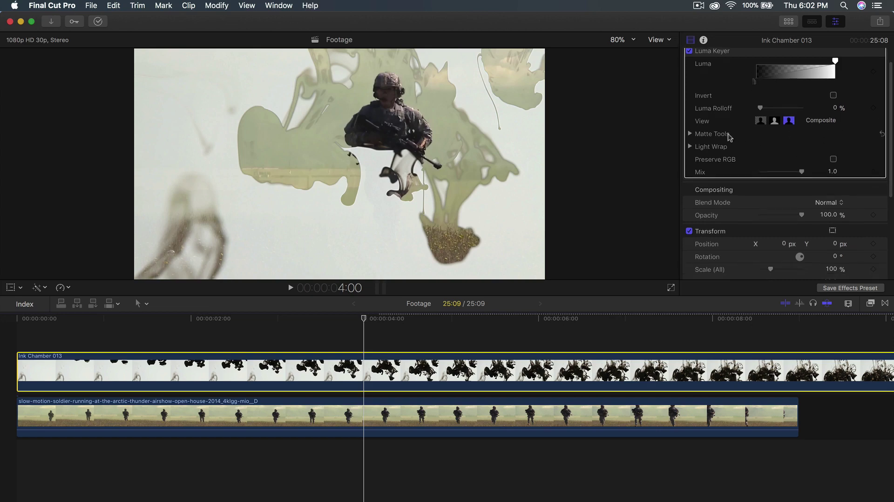
click(687, 136)
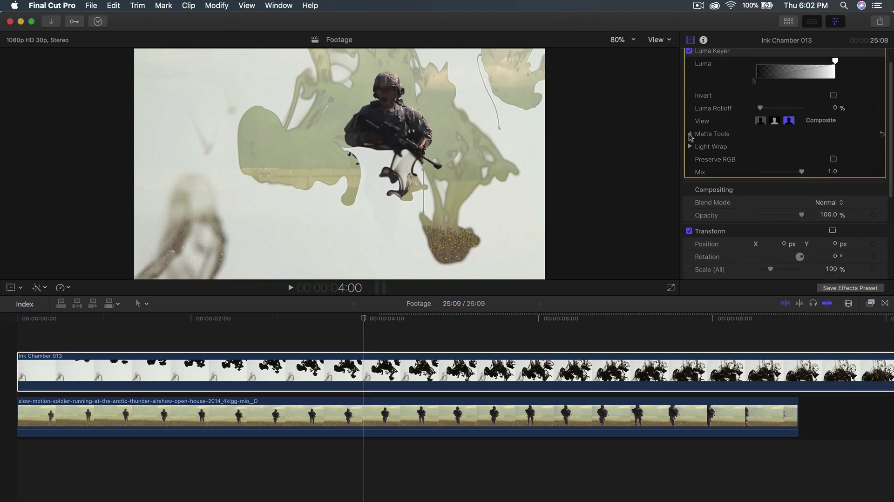
Set the Luma Keyer Matte Tools Levels to black 0, grey 1.5 and white 0.82
click(690, 135)
scroll(726, 132, down, 2)
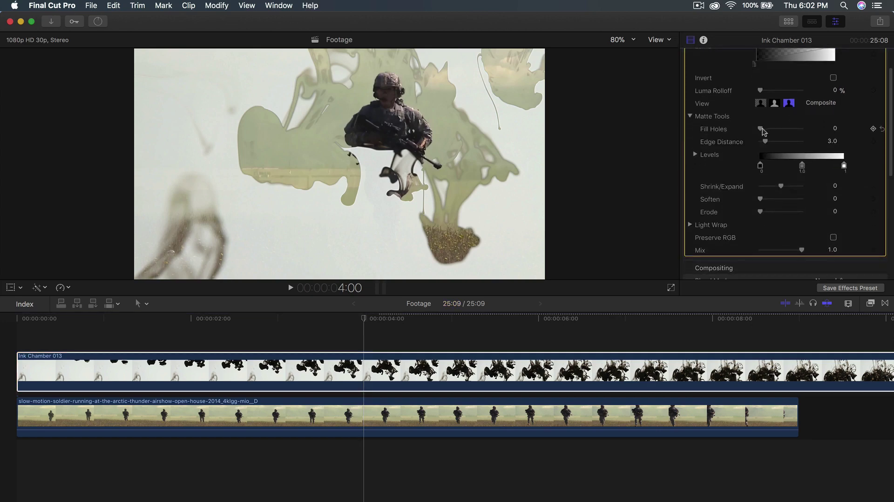
mouse_move(761, 129)
mouse_down()
mouse_move(793, 129)
mouse_move(756, 130)
mouse_up()
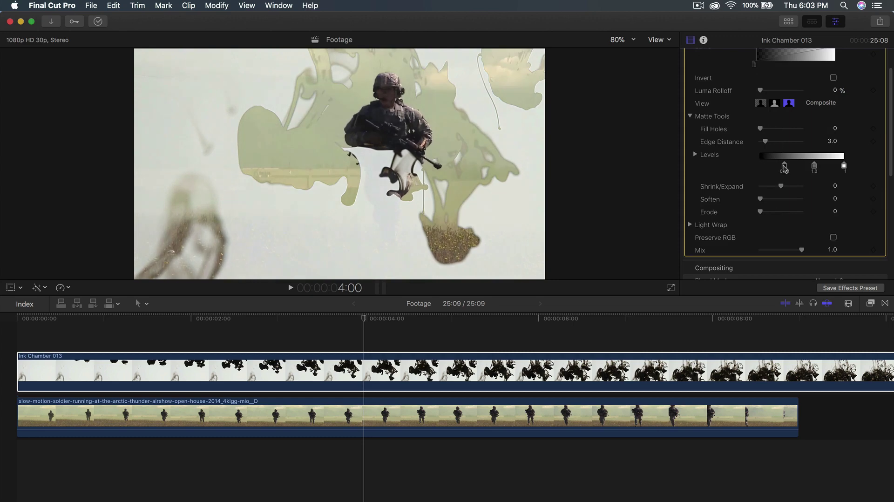
drag(759, 165, 779, 166)
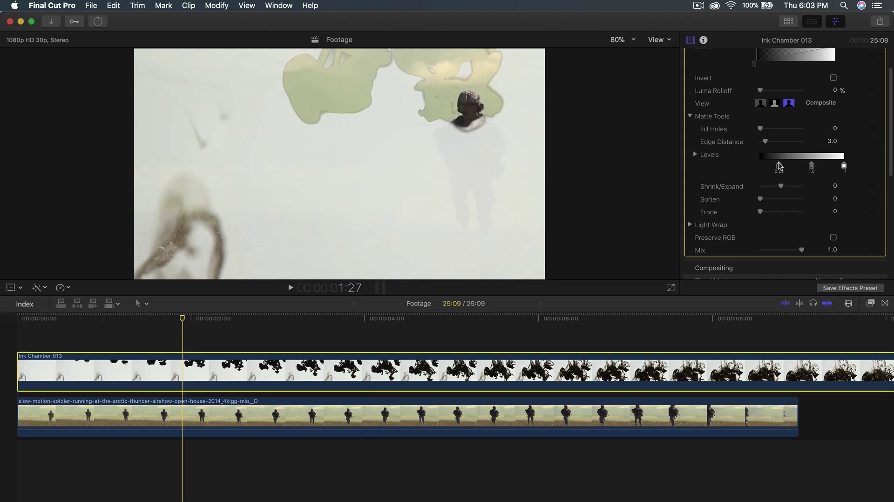
drag(779, 166, 818, 166)
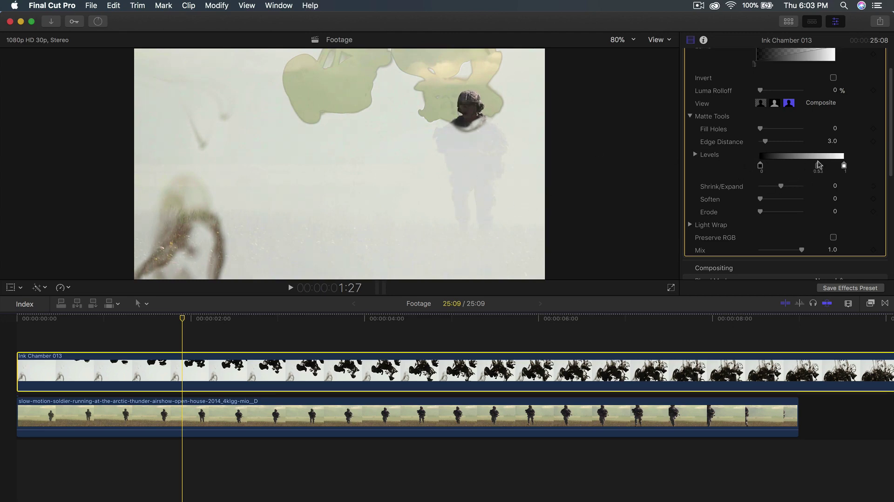
drag(819, 166, 786, 165)
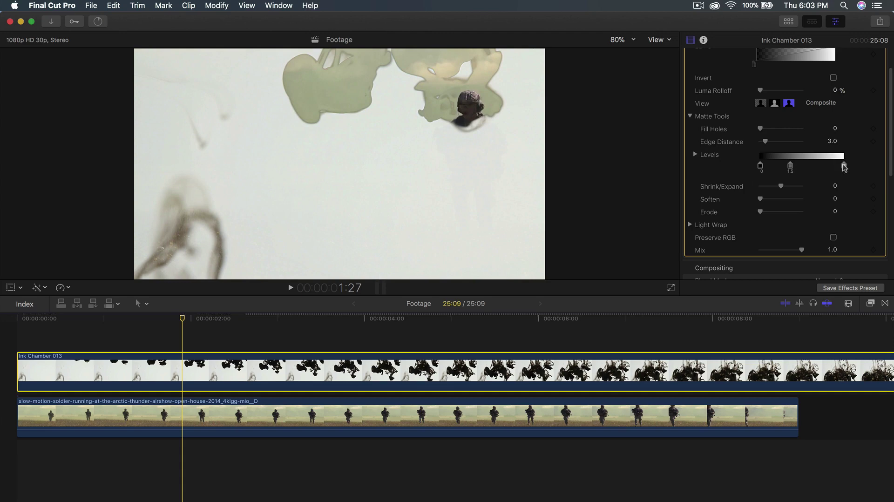
drag(845, 167, 829, 166)
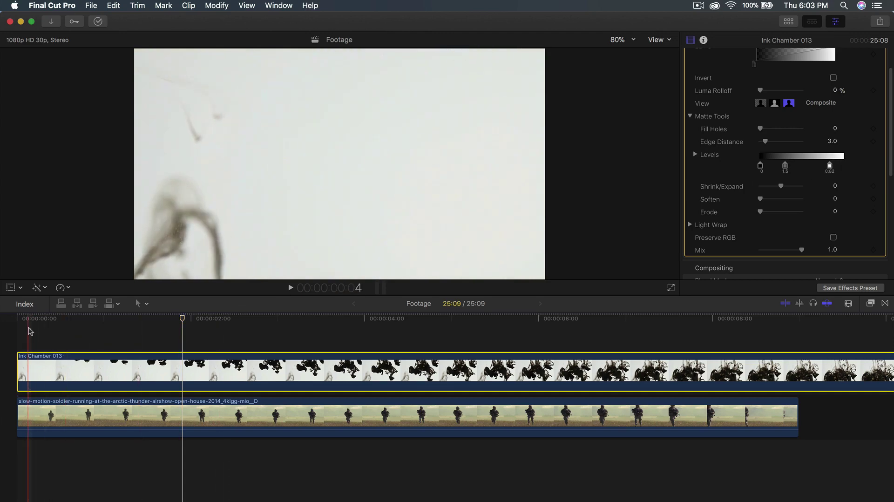
Play the clip to review the matte, then return the playhead to about 3:08
key(space)
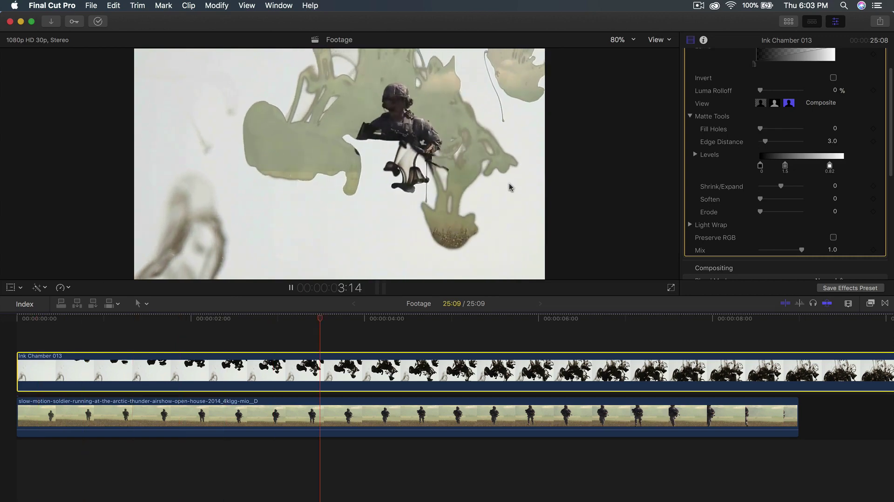
key(space)
click(304, 321)
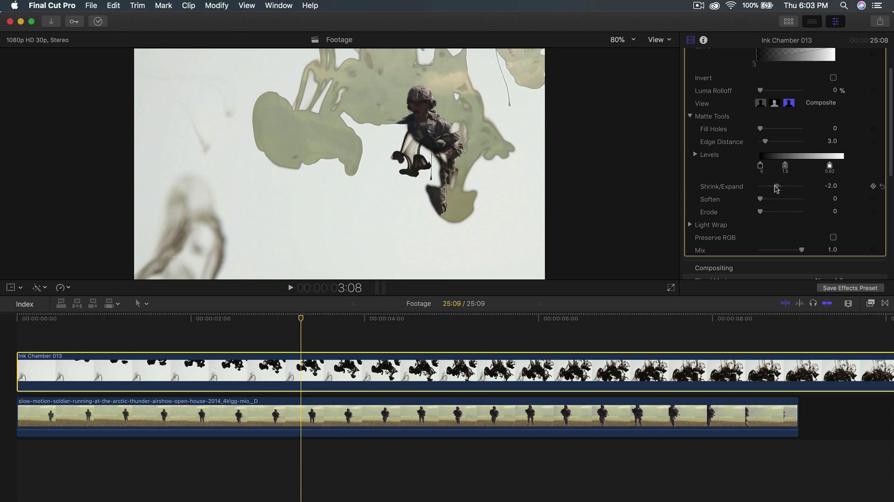
Set Shrink/Expand to -2.0 and Soften to 2.64, then play back the composite
drag(781, 188, 777, 188)
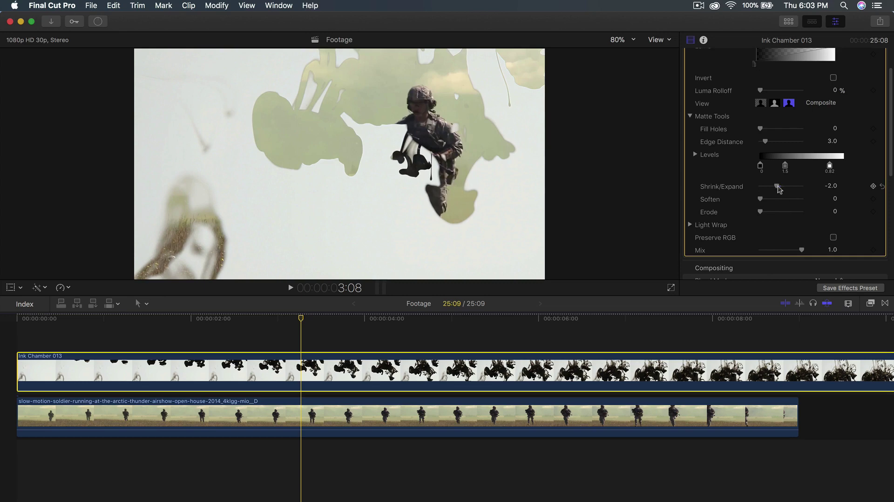
mouse_move(761, 200)
mouse_down()
mouse_move(790, 197)
mouse_move(755, 195)
mouse_move(770, 200)
mouse_up()
scroll(770, 200, down, 3)
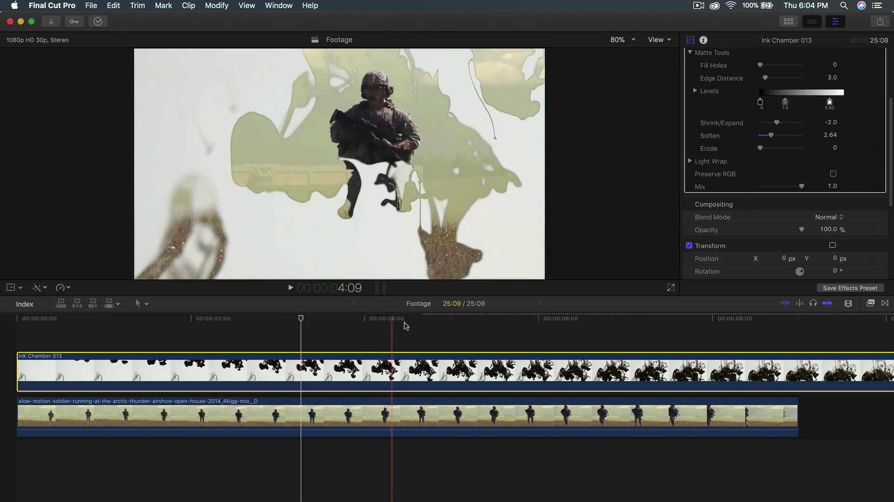
key(space)
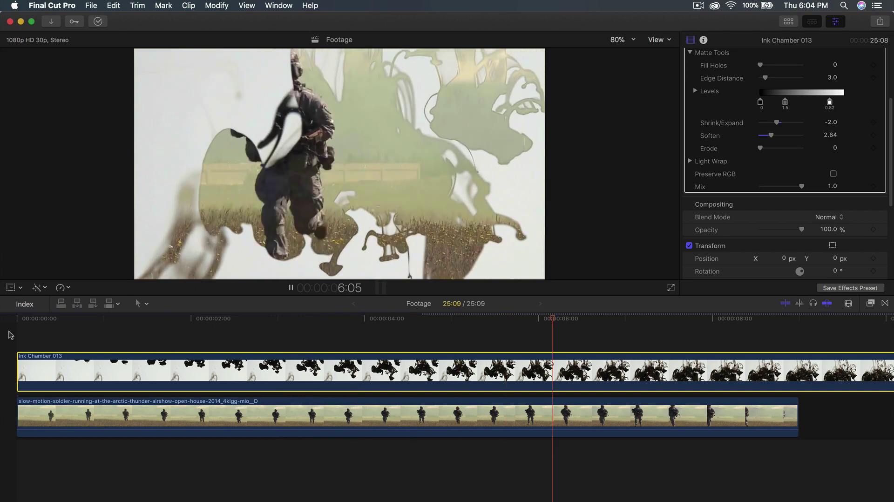
key(space)
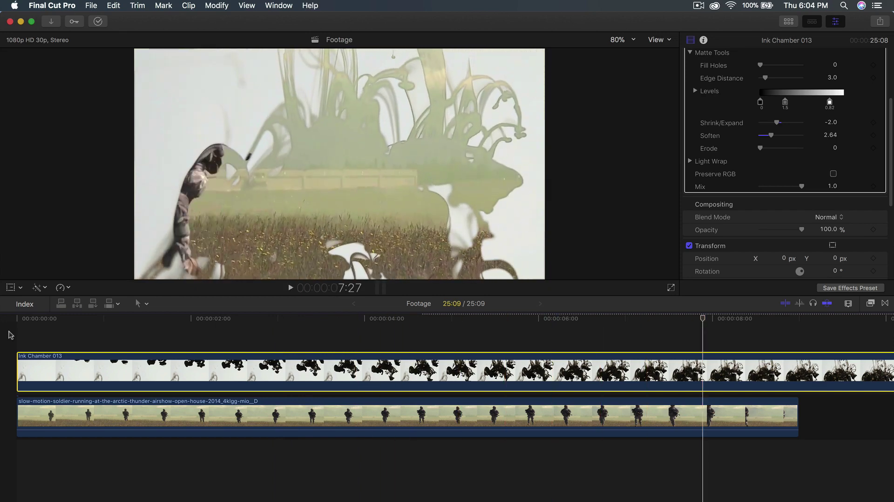
Return the playhead to 2:17 and show the Ink Footage browser scrolled to the Ink Chamber clips
click(241, 319)
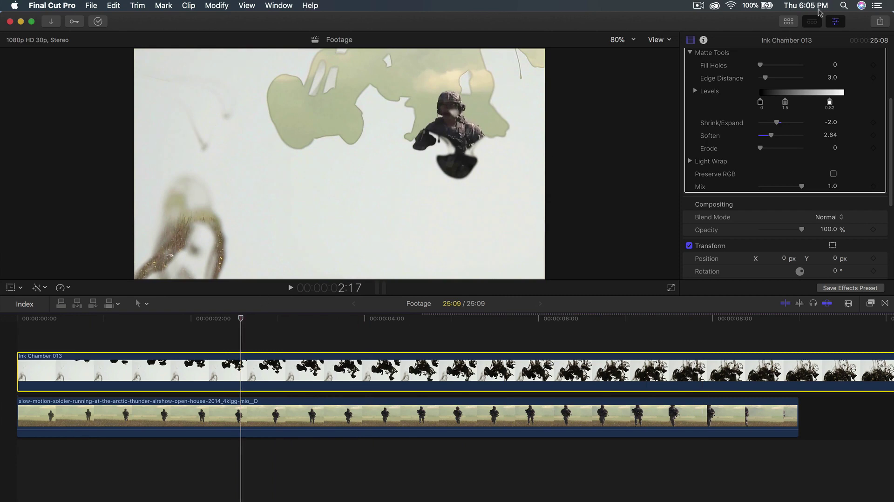
click(795, 22)
scroll(286, 188, up, 10)
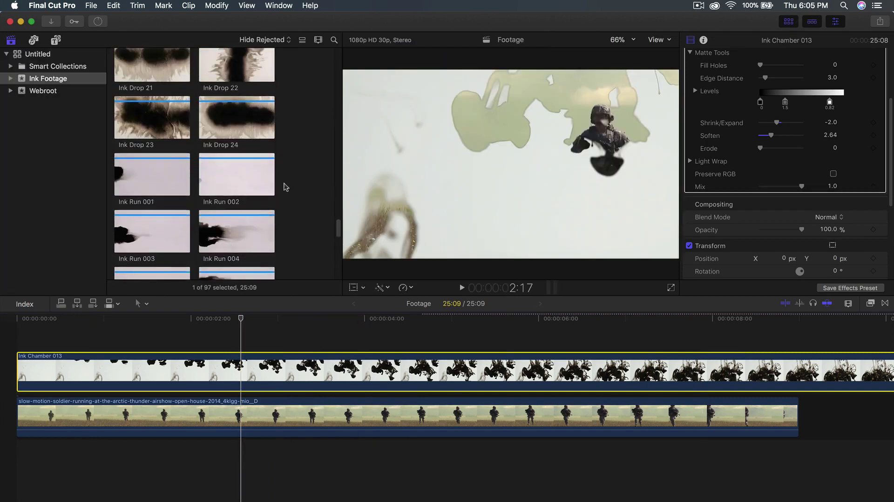
scroll(286, 188, up, 10)
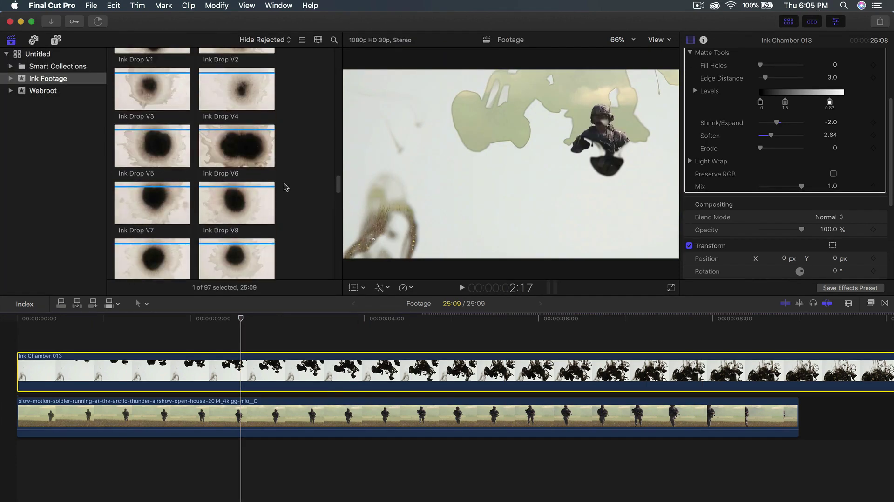
scroll(286, 187, up, 2)
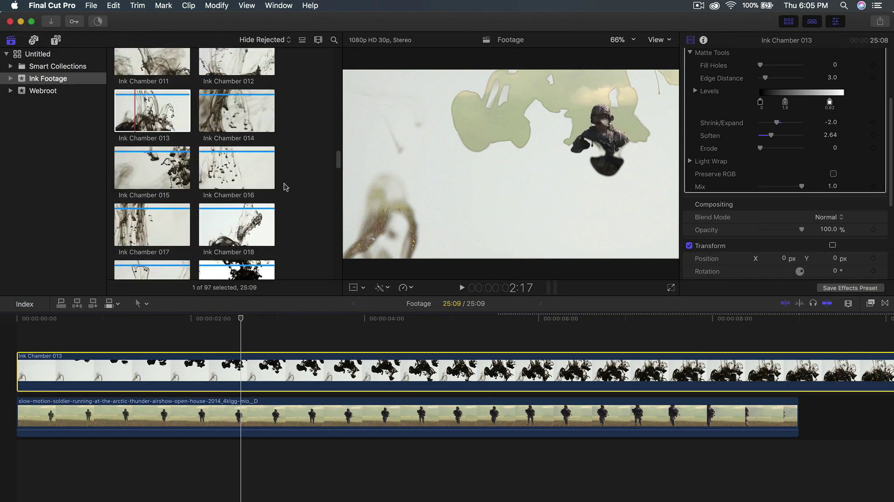